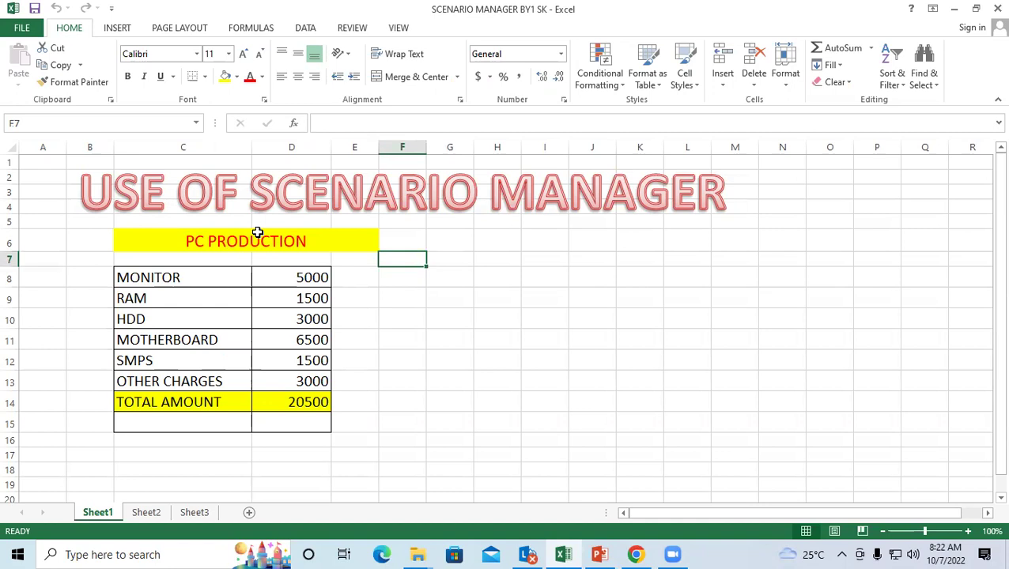
- Examine each component and its cost in the PC production table, along with the total amount row
click(140, 281)
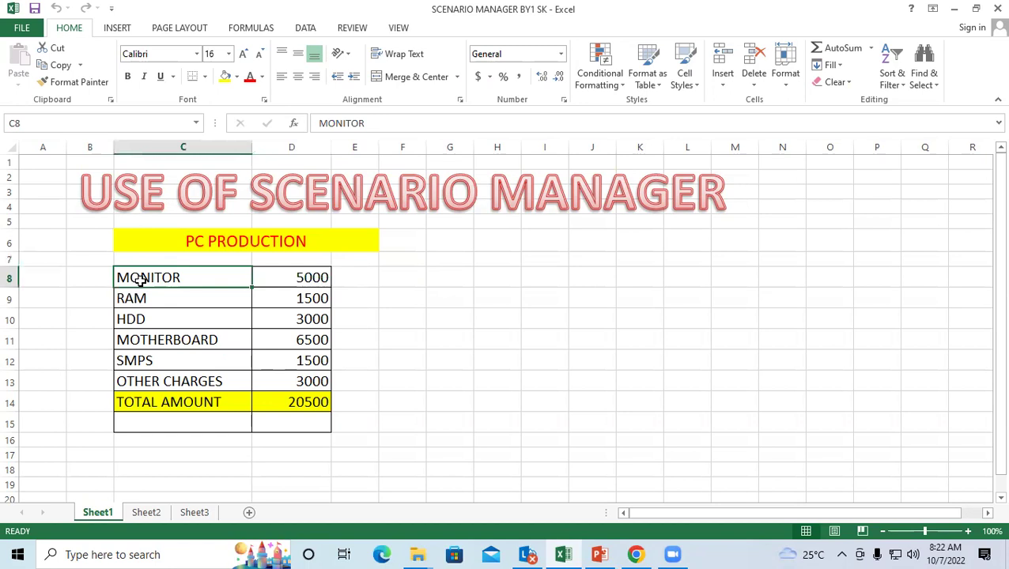
click(303, 274)
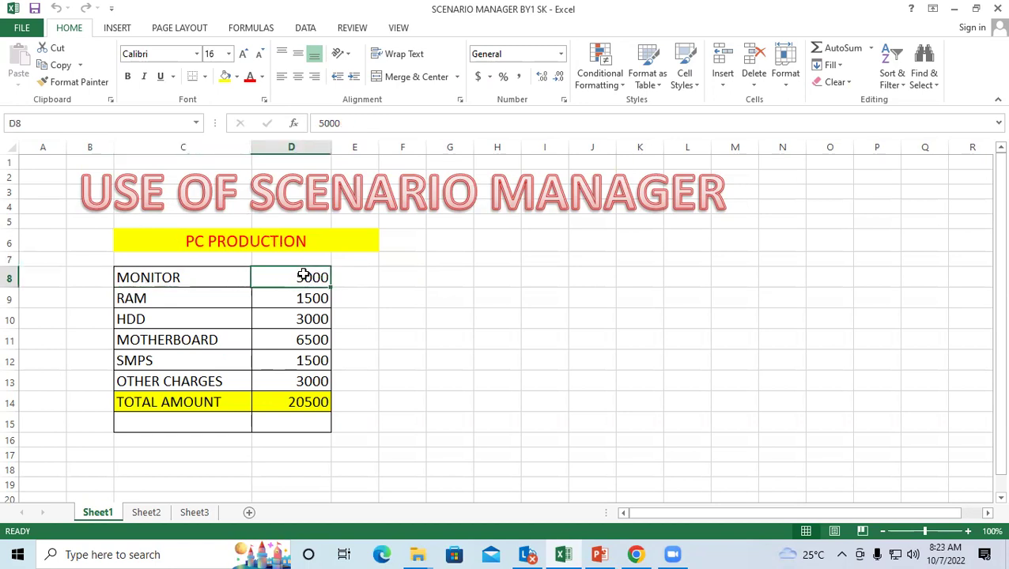
click(152, 299)
click(303, 295)
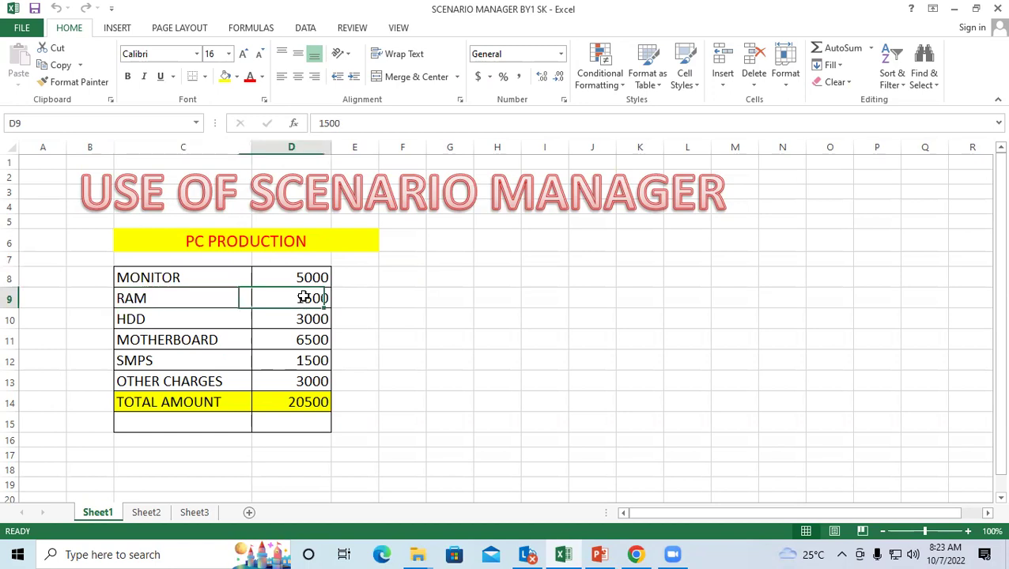
click(139, 324)
click(304, 318)
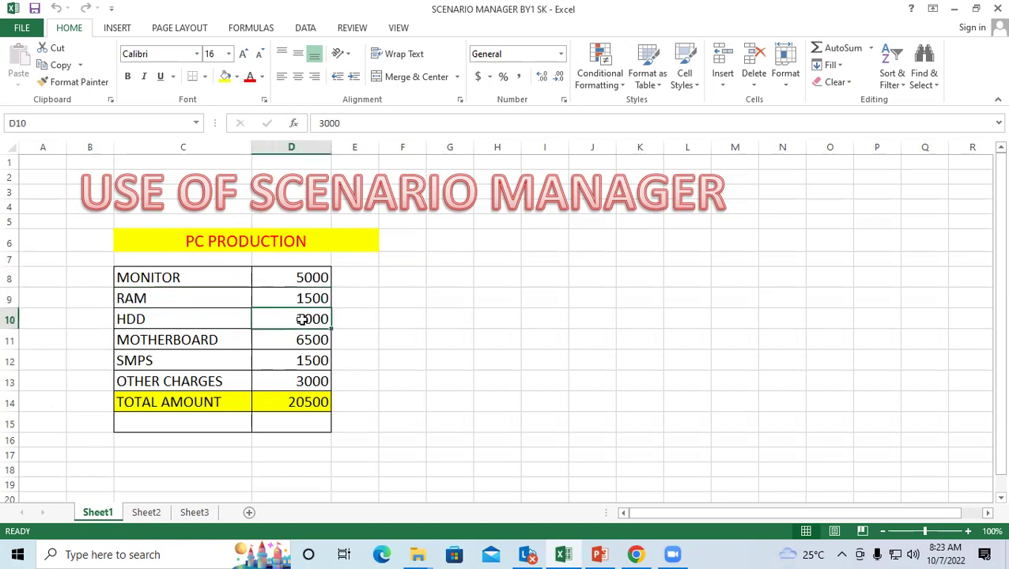
click(164, 338)
click(312, 337)
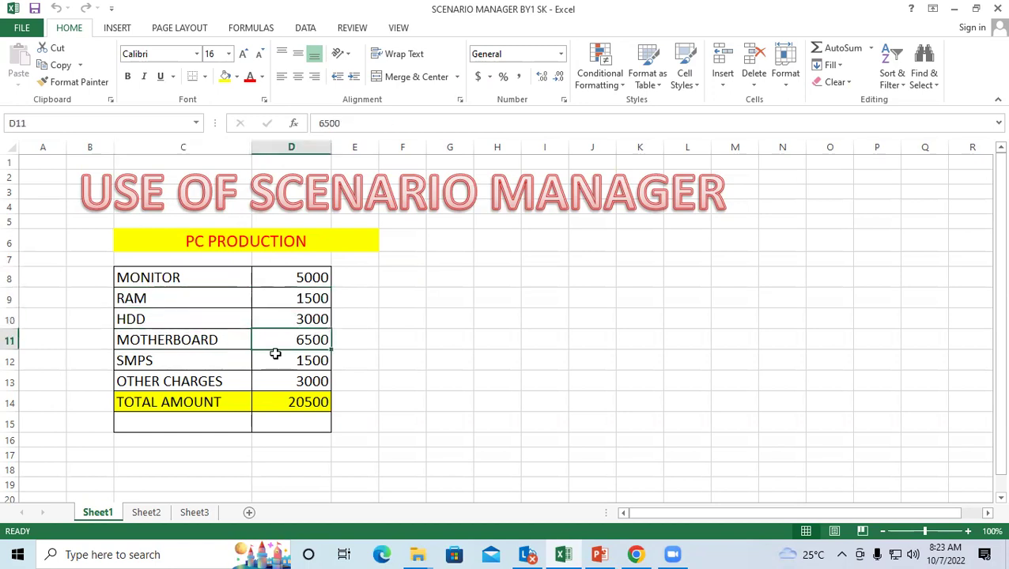
click(181, 362)
click(320, 361)
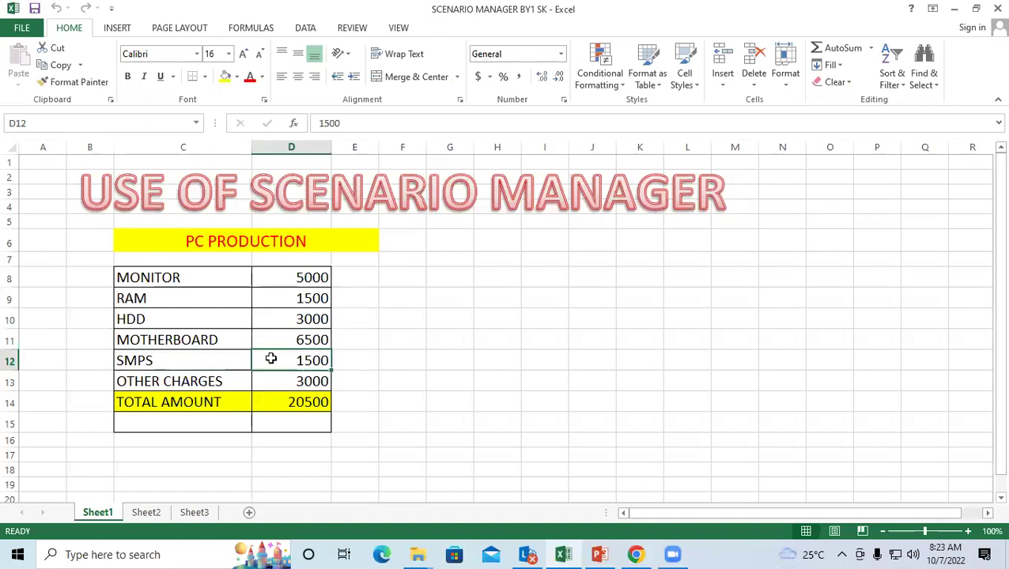
click(143, 379)
click(300, 380)
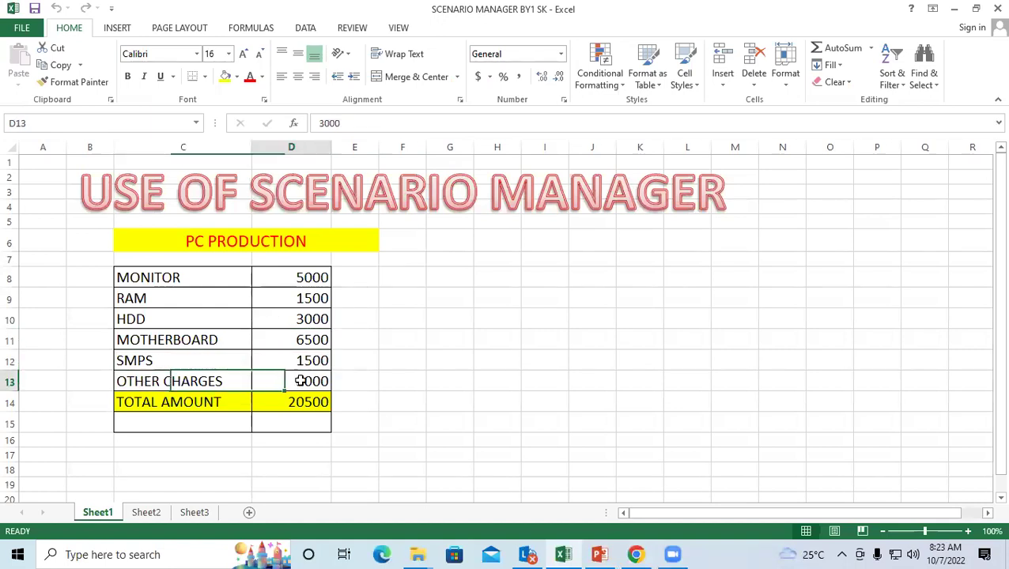
drag(294, 278, 301, 382)
scroll(376, 349, down, 2)
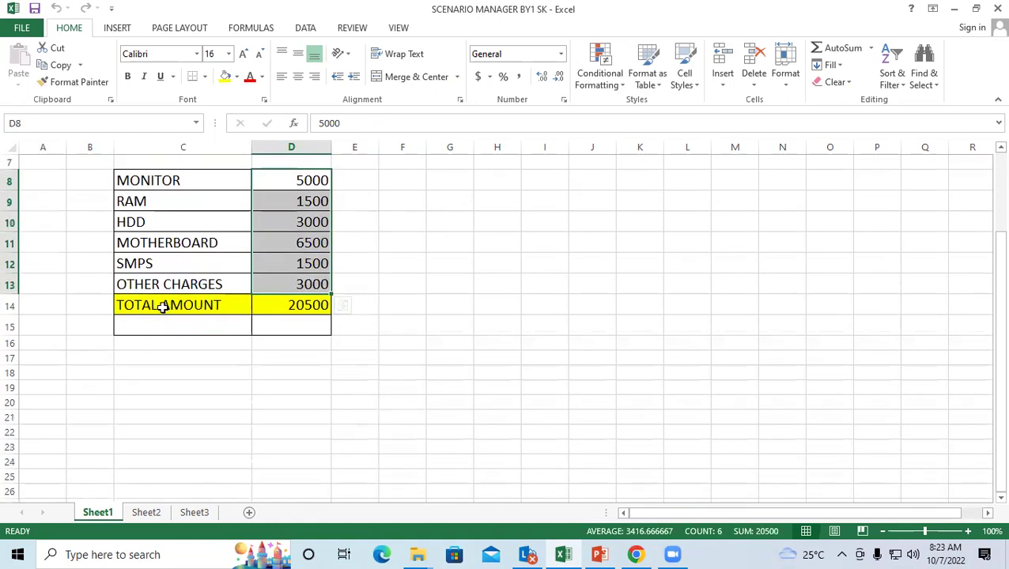
click(162, 308)
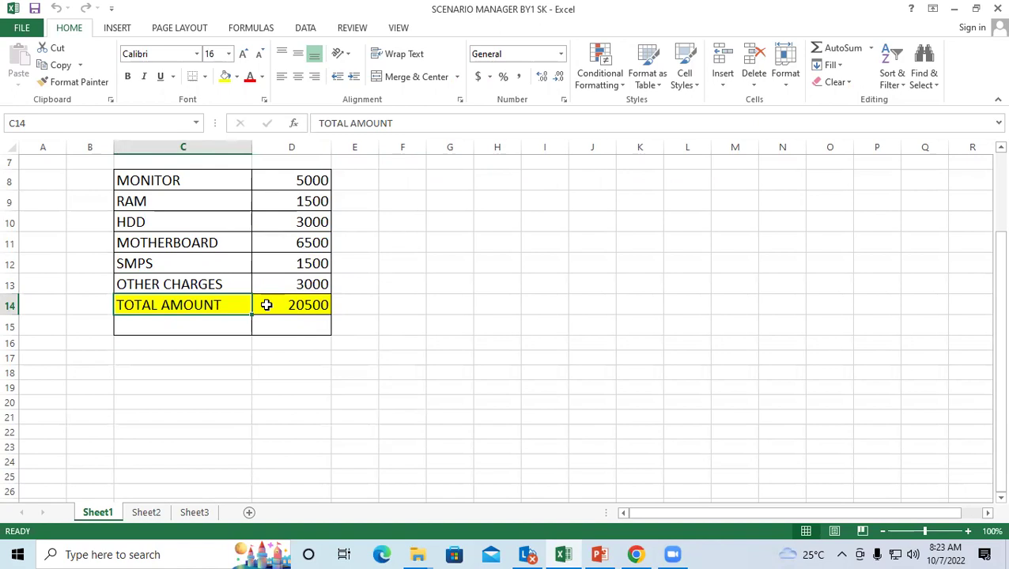
scroll(267, 304, up, 2)
click(416, 229)
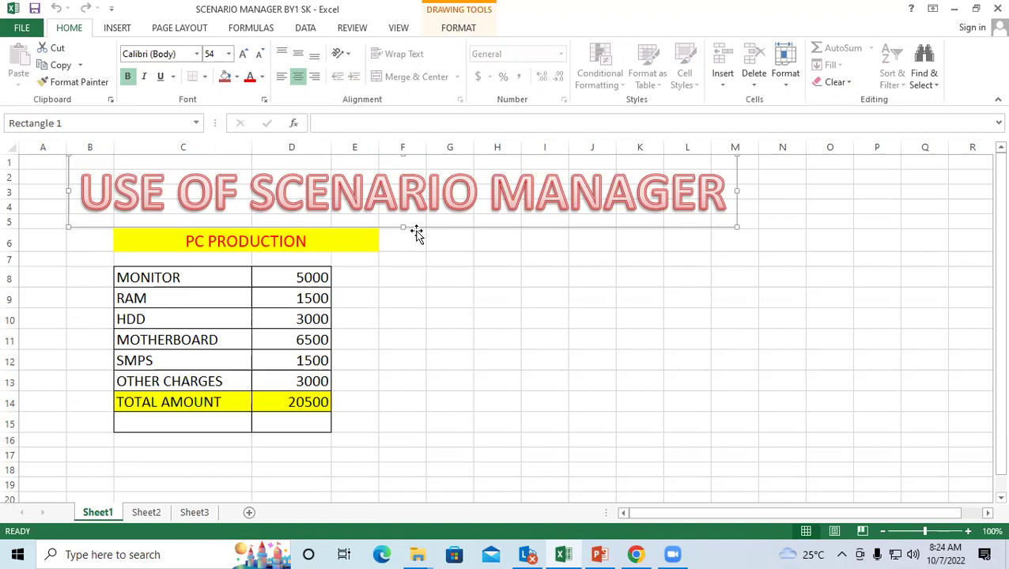
click(434, 312)
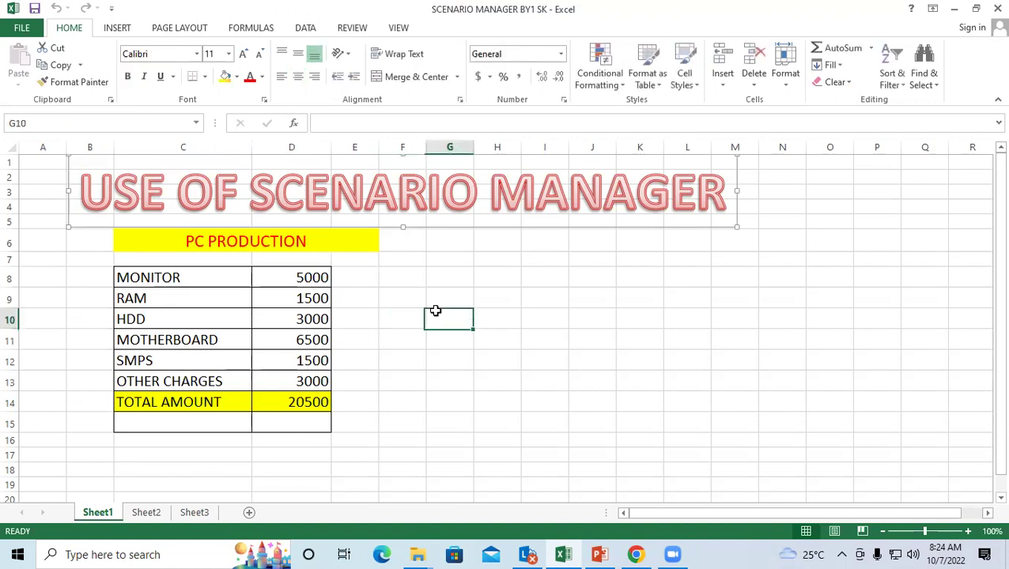
- Delete the existing MIN VALUE and MAX VALUE scenarios from the Scenario Manager
click(294, 402)
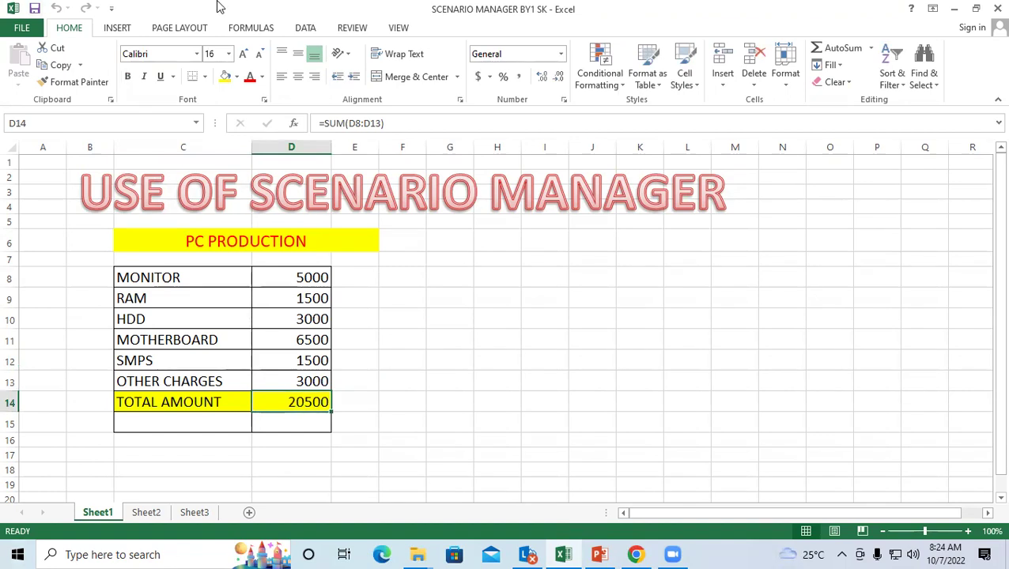
click(304, 30)
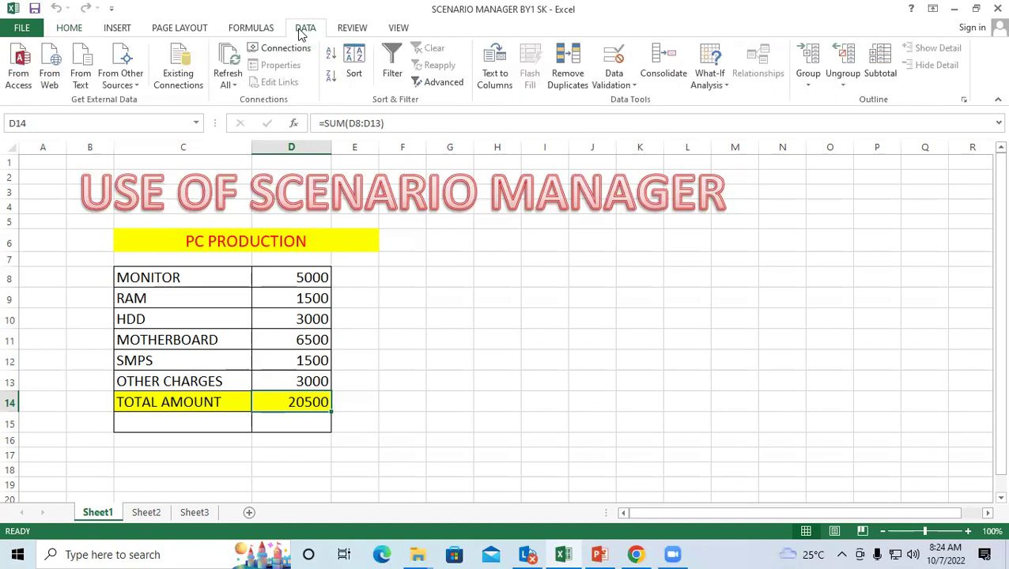
click(721, 86)
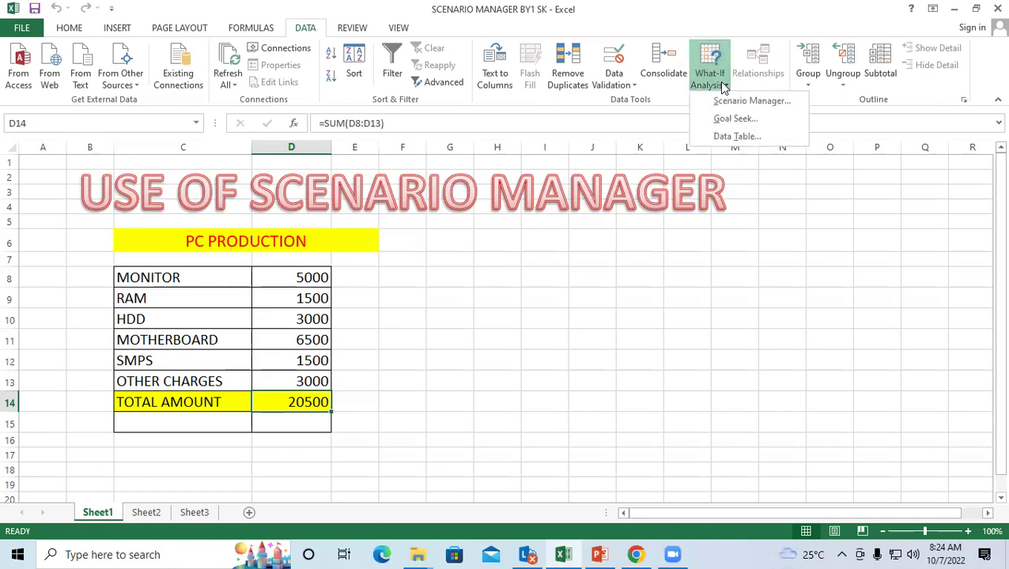
click(731, 108)
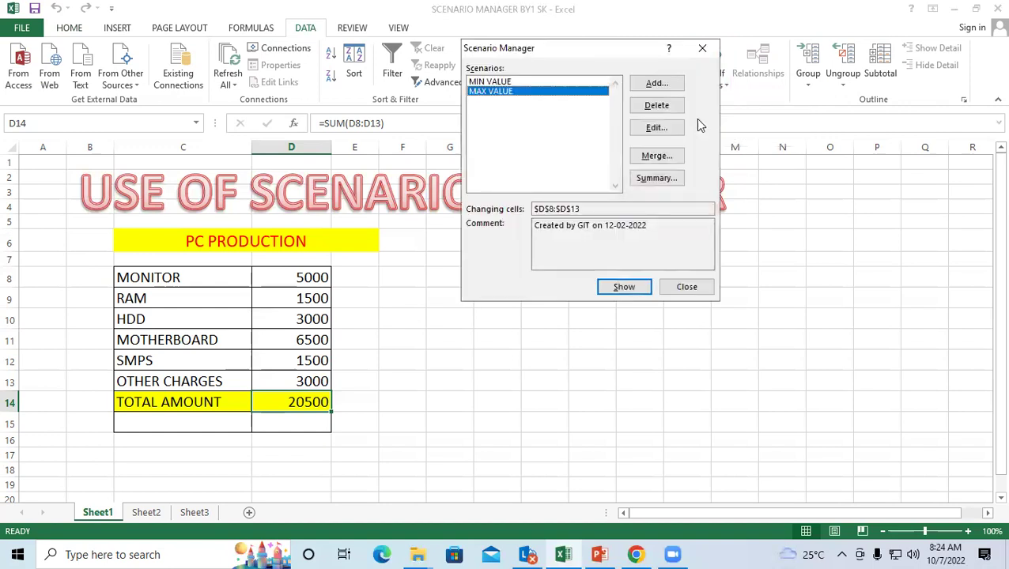
click(649, 106)
click(650, 105)
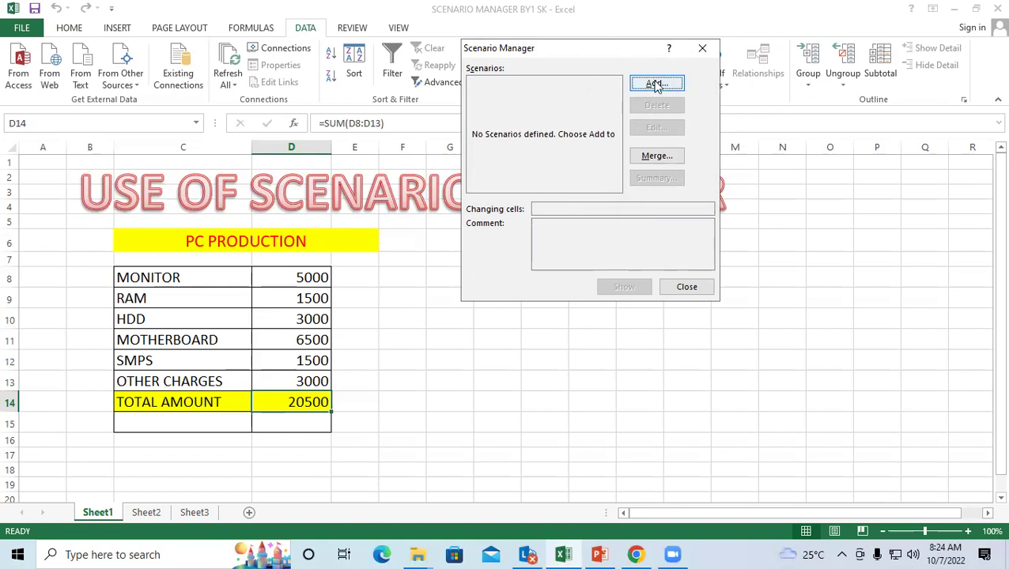
- Add a scenario named "Min Value" with the component costs in D8:D13 as its changing cells
click(654, 84)
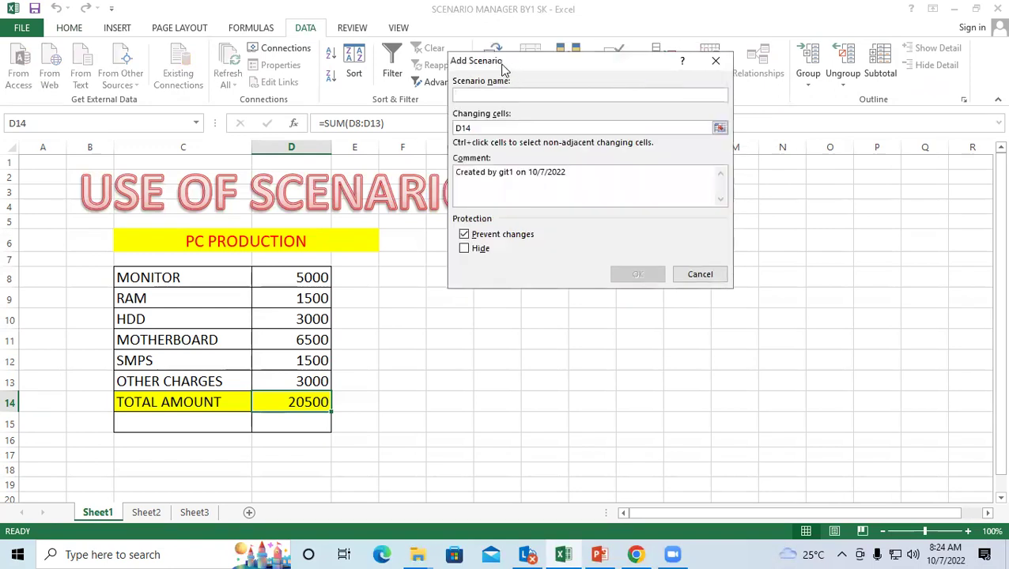
drag(489, 69, 437, 68)
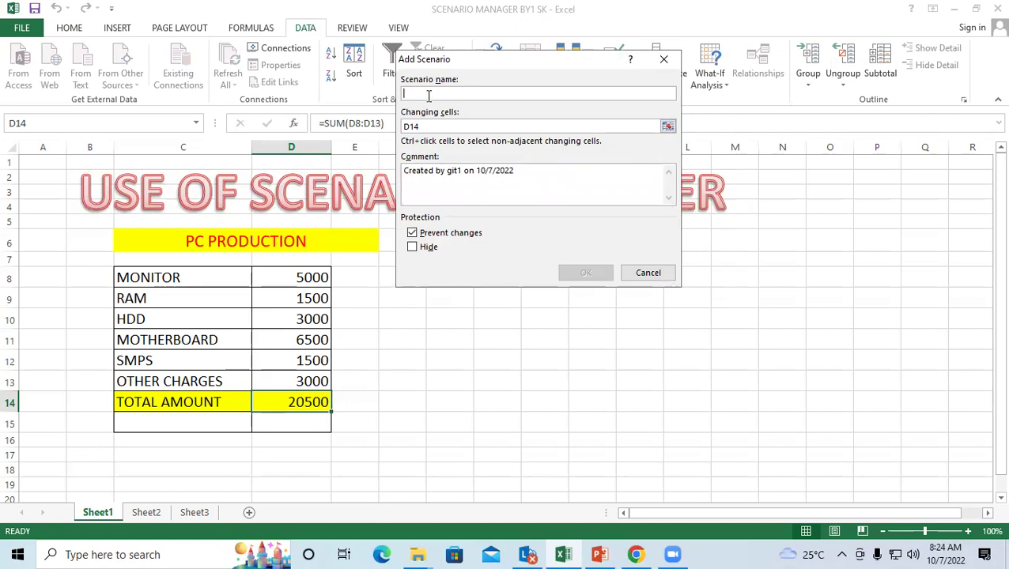
text(Min)
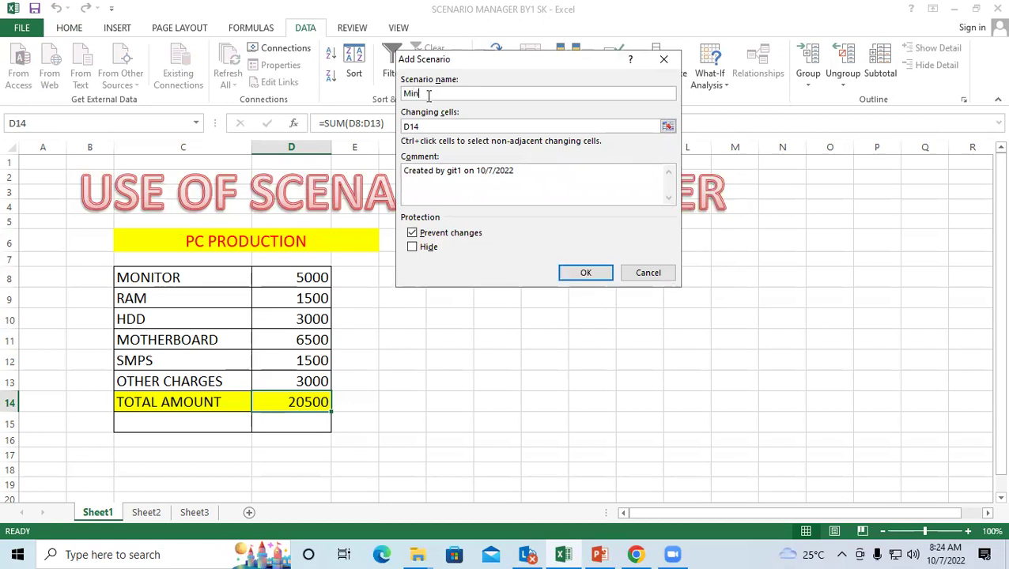
text( Value)
click(430, 125)
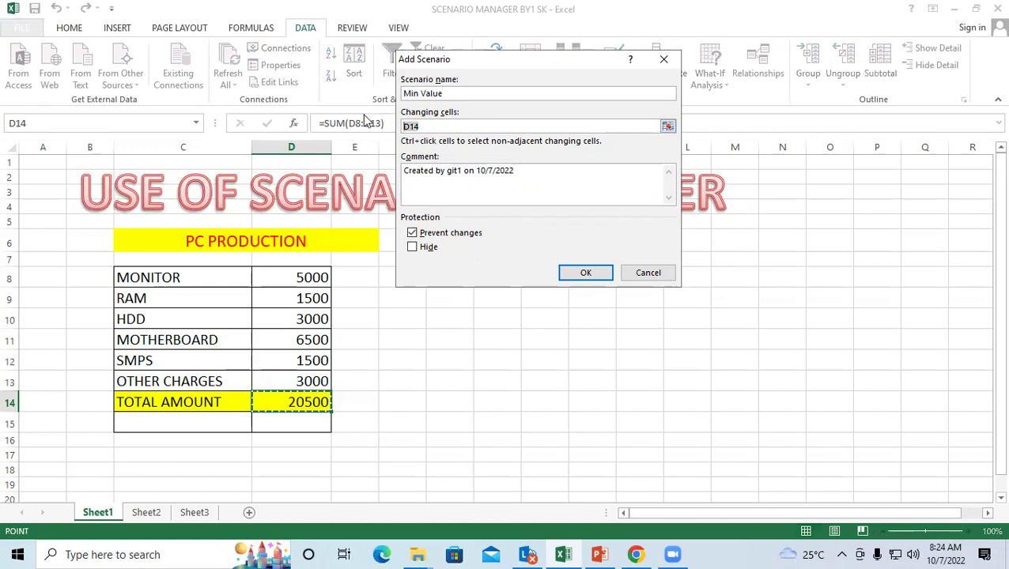
key(BackSpace)
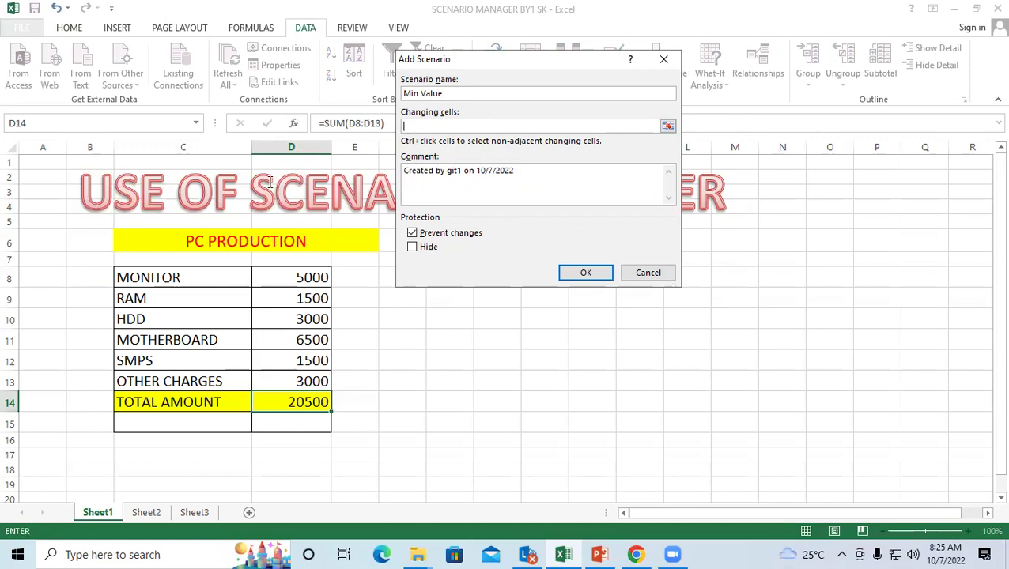
drag(279, 282, 292, 379)
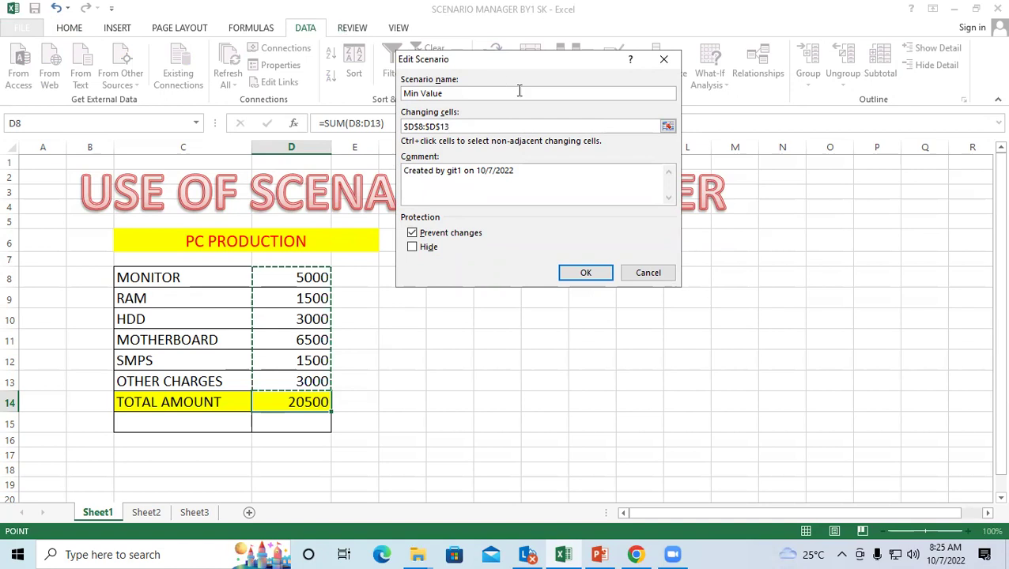
click(586, 272)
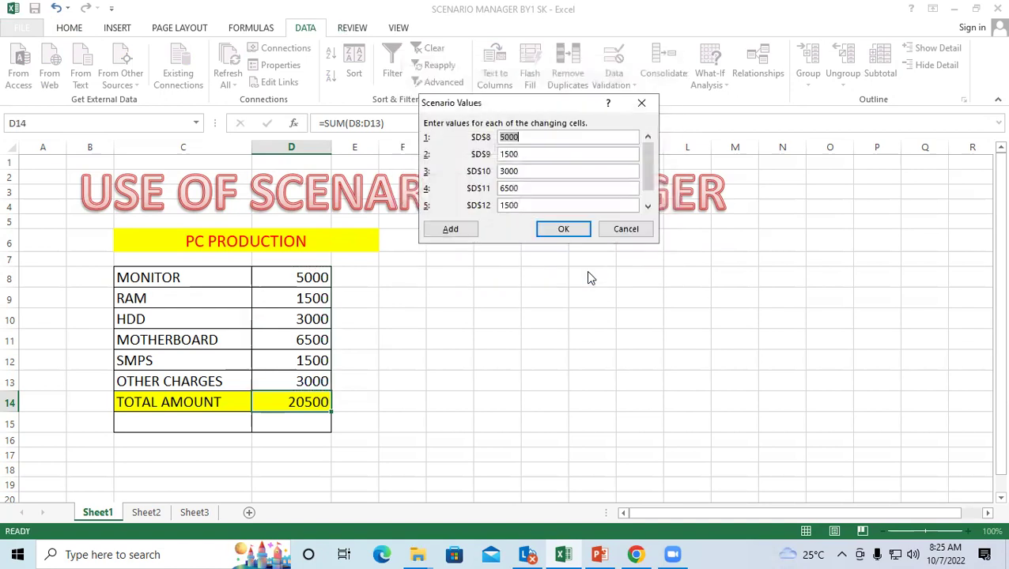
- Set the Min Value scenario's values to 4800 for D8, 1300 for D9, 2800 for D10 and 6300 for D11
drag(508, 107, 428, 91)
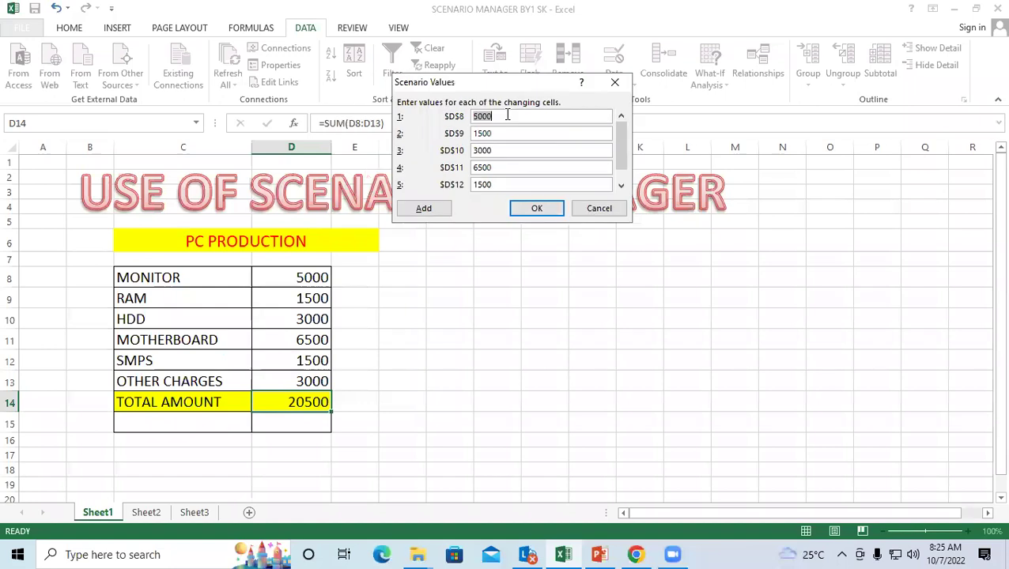
text(4800)
drag(501, 131, 456, 130)
text(1300)
drag(498, 151, 450, 156)
text(2800)
drag(495, 167, 451, 171)
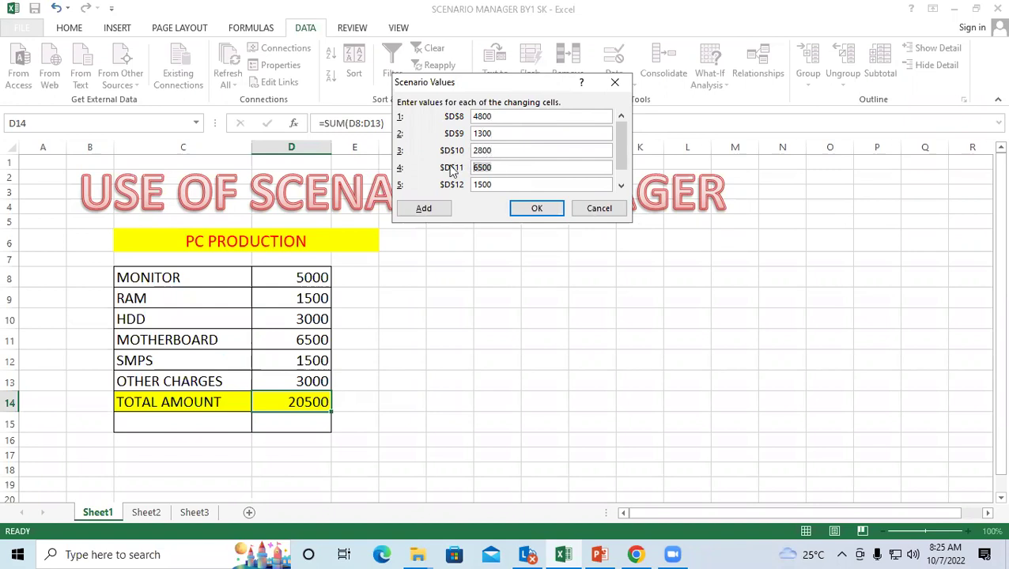
text(6300)
drag(440, 88, 466, 79)
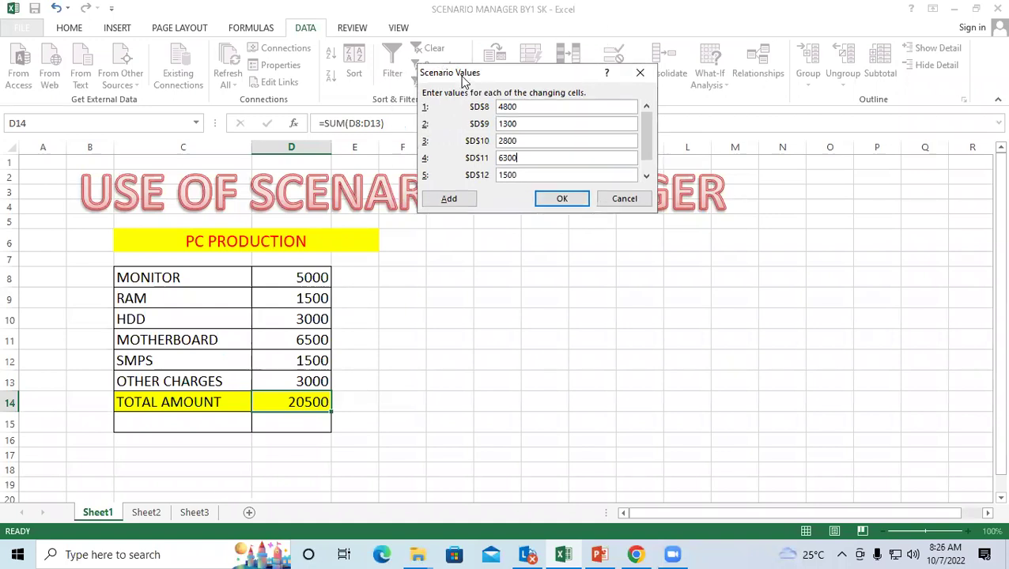
- Add another scenario named "Max Value" that uses the same changing cells D8:D13
click(450, 199)
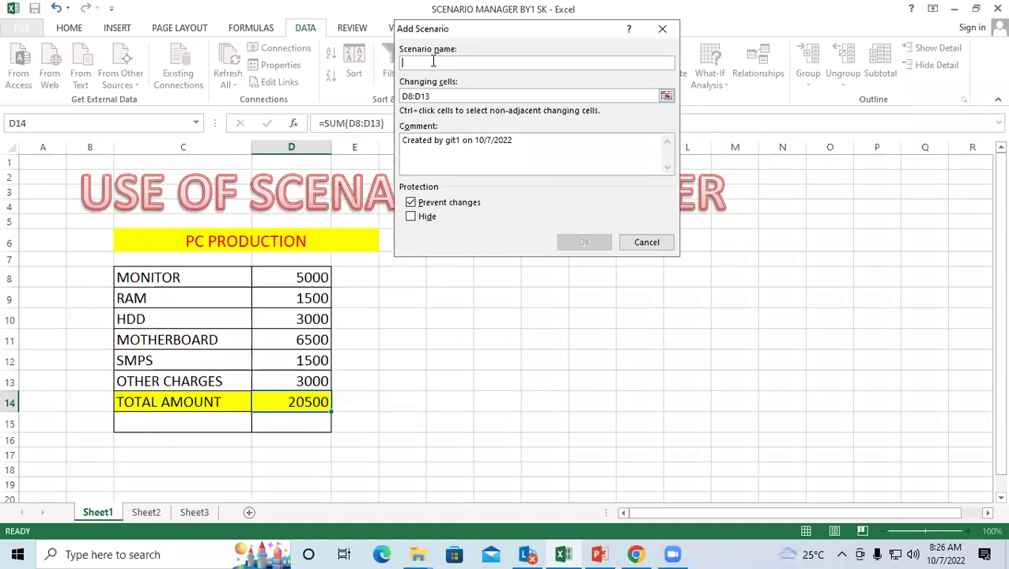
text(Max)
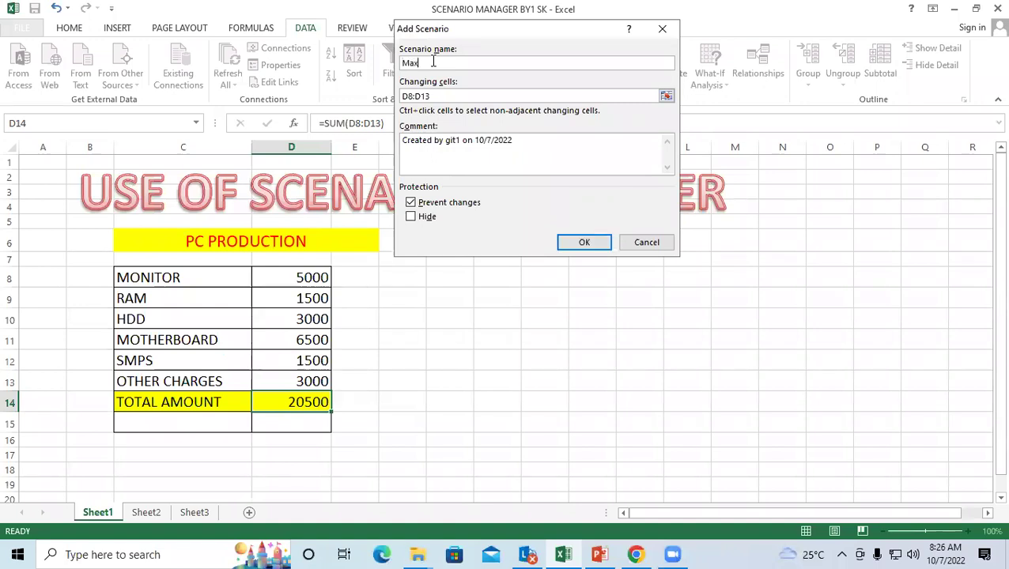
text( Value)
click(440, 96)
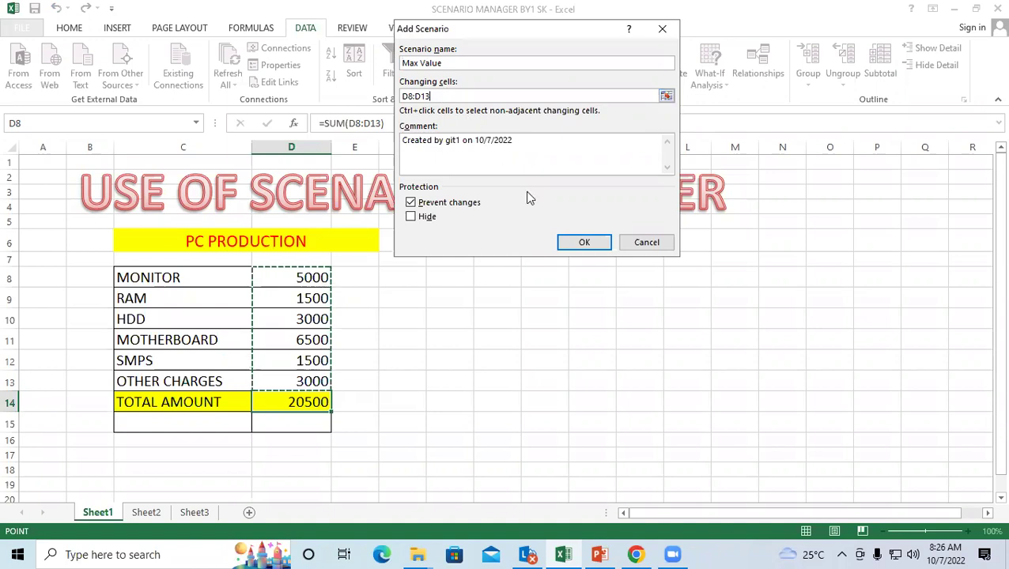
click(578, 246)
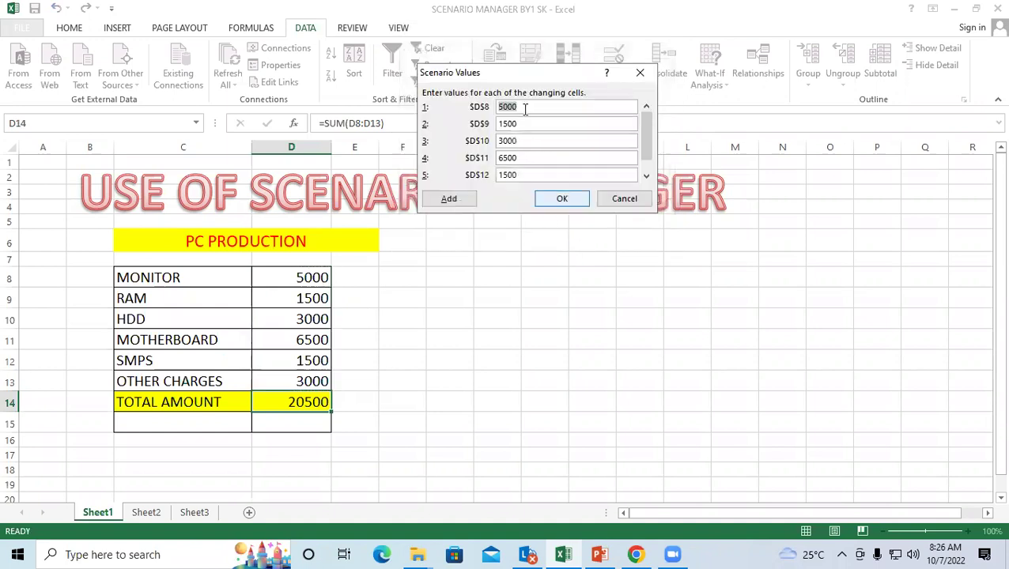
- Set the Max Value scenario's values to 6000 for D8, 3500 for D10, 7000 for D11 and 4000 for D13
drag(500, 76, 412, 86)
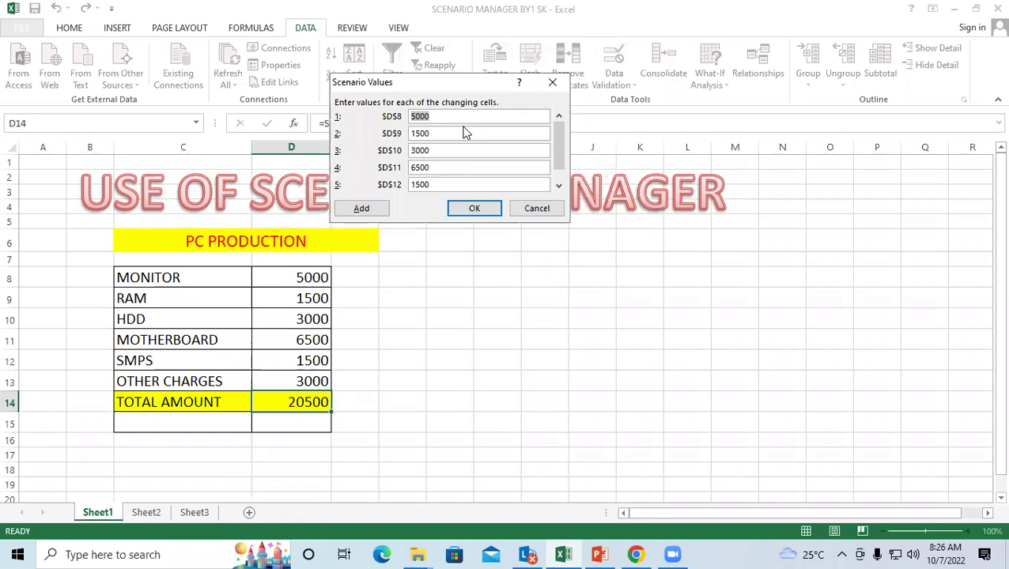
text(6000)
double_click(415, 151)
text(3500)
double_click(437, 168)
text(7000)
click(558, 185)
click(439, 185)
drag(433, 185, 394, 185)
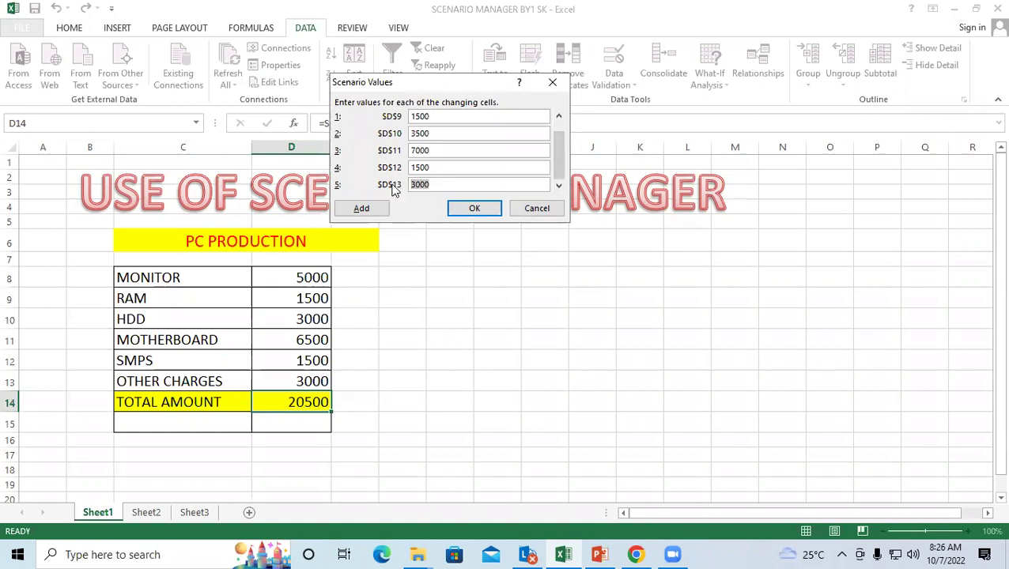
text(4000)
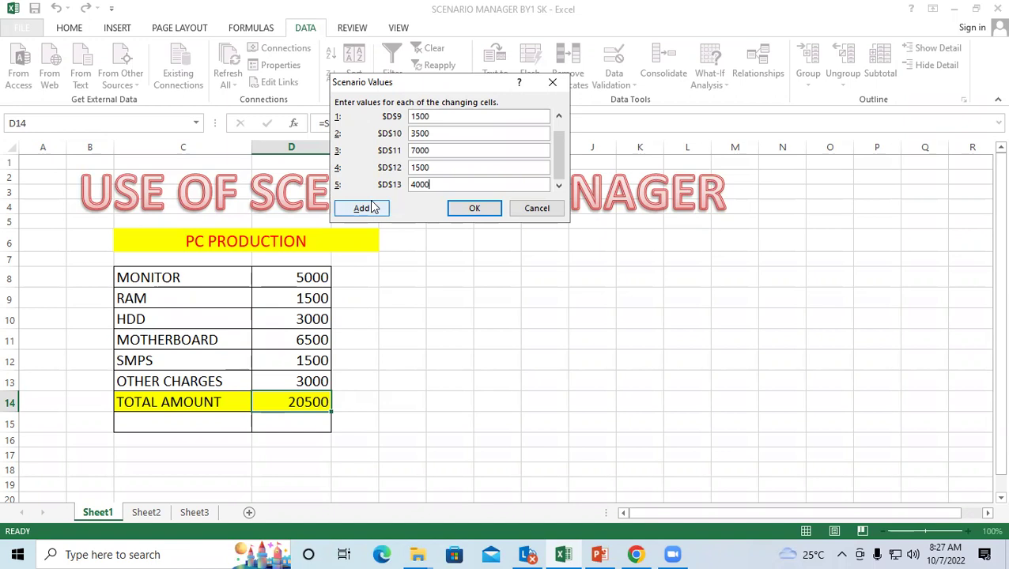
click(474, 208)
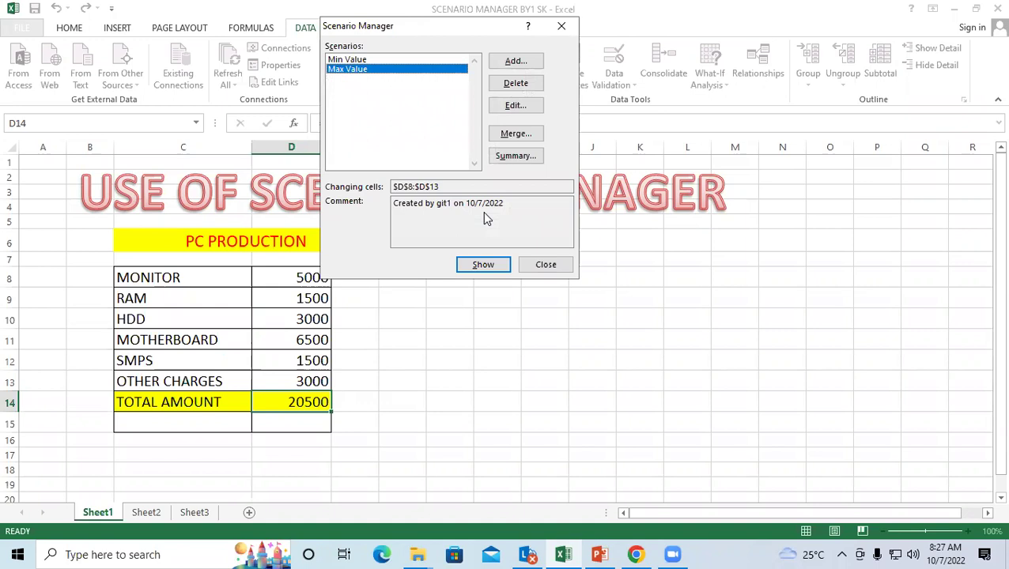
click(362, 60)
click(345, 73)
click(341, 61)
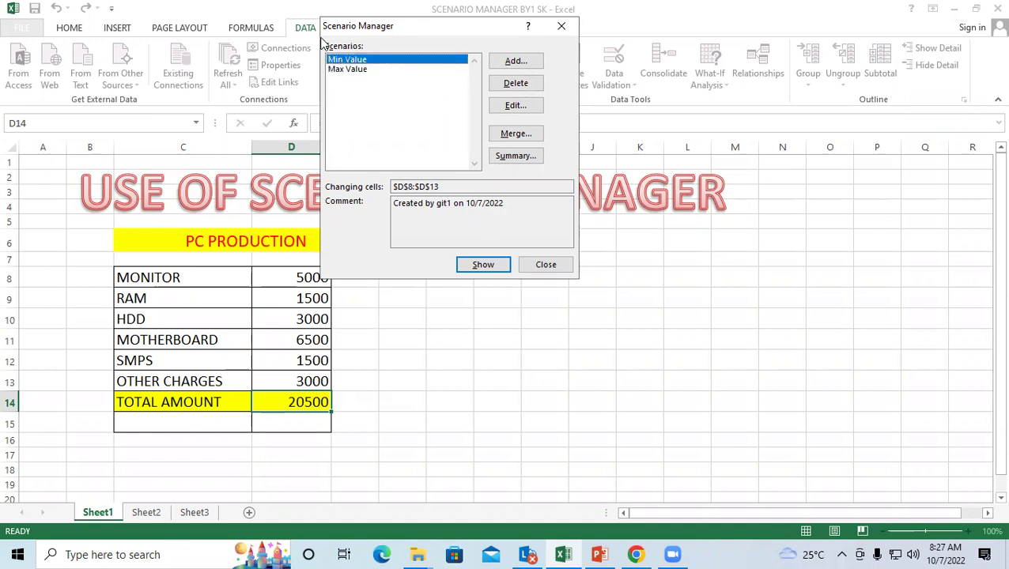
click(359, 70)
click(362, 60)
- Generate a scenario summary report from the defined scenarios with D14 as the result cell
click(506, 158)
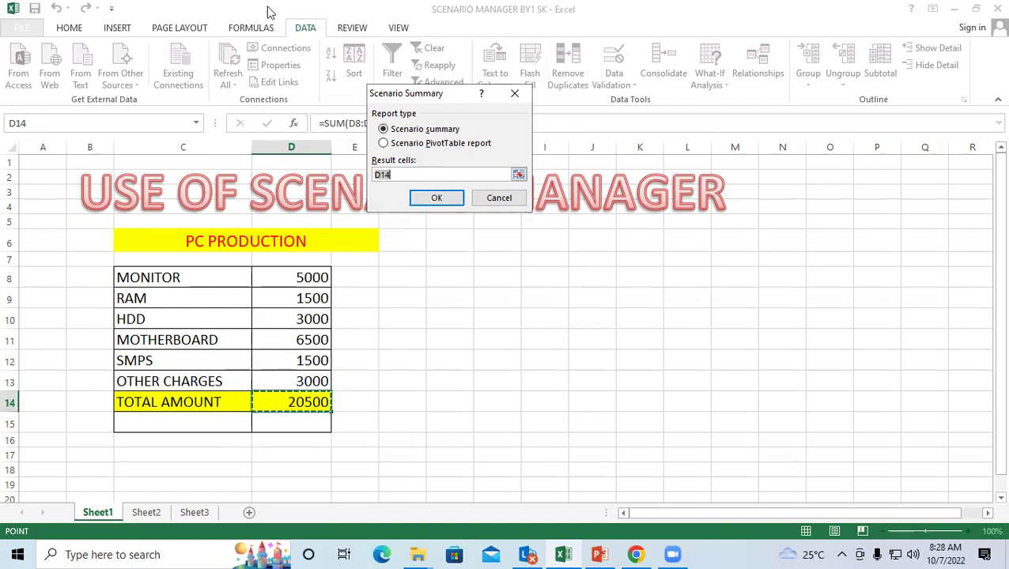
click(455, 200)
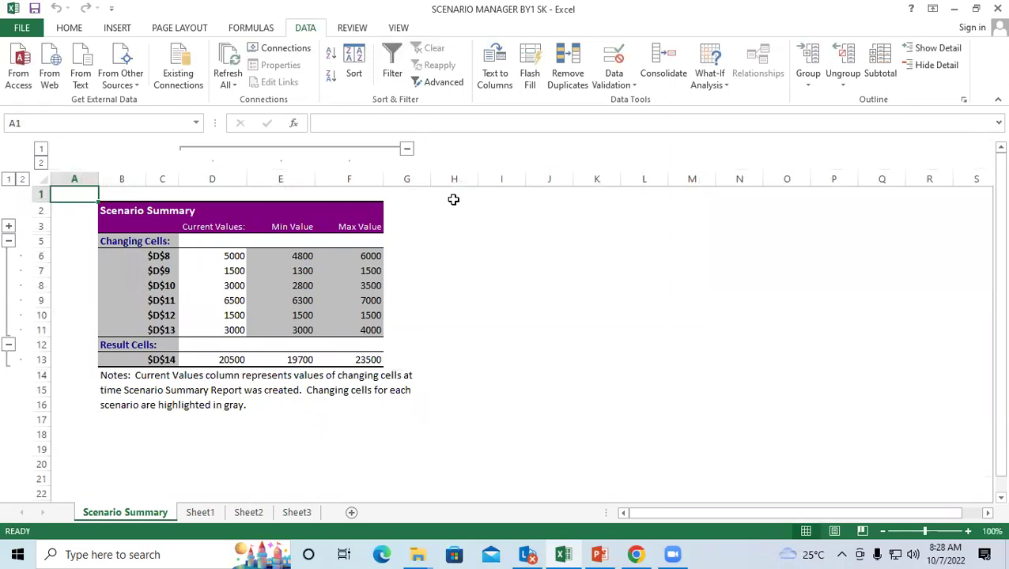
- Compare the D14 result in the scenario summary across the Current Values, Min Value and Max Value columns
click(212, 226)
click(217, 358)
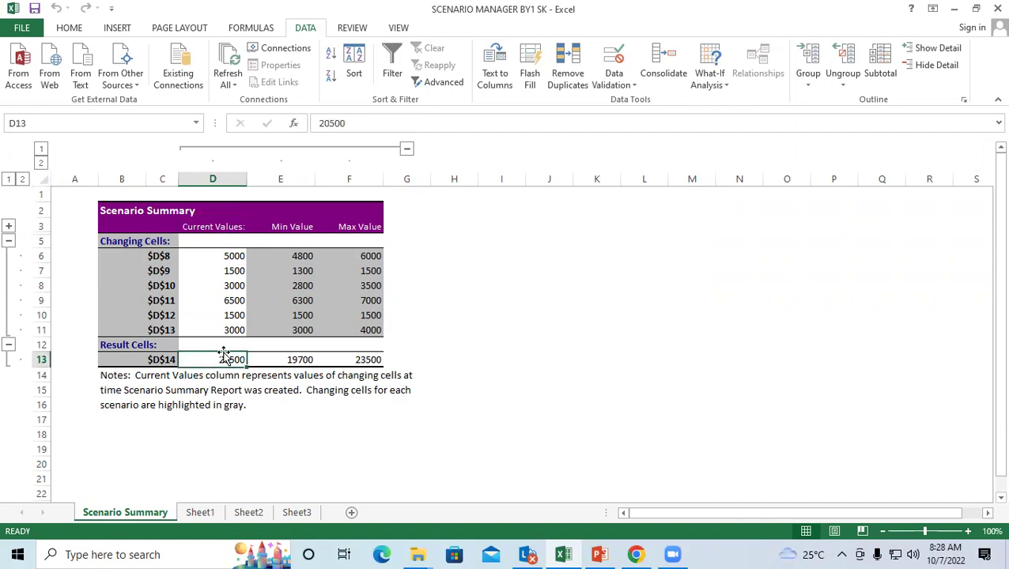
click(286, 227)
click(277, 355)
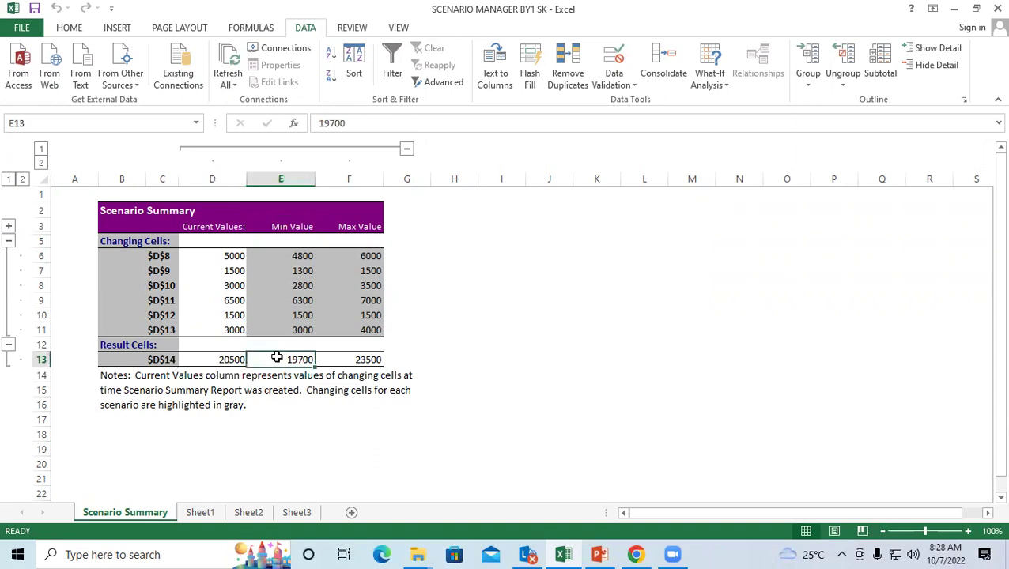
click(348, 227)
click(354, 360)
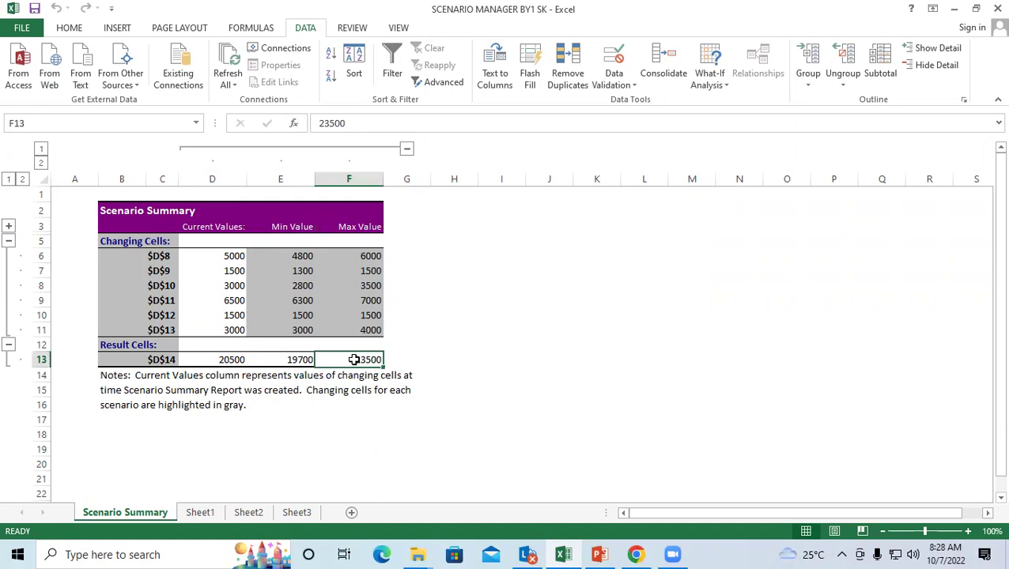
click(215, 360)
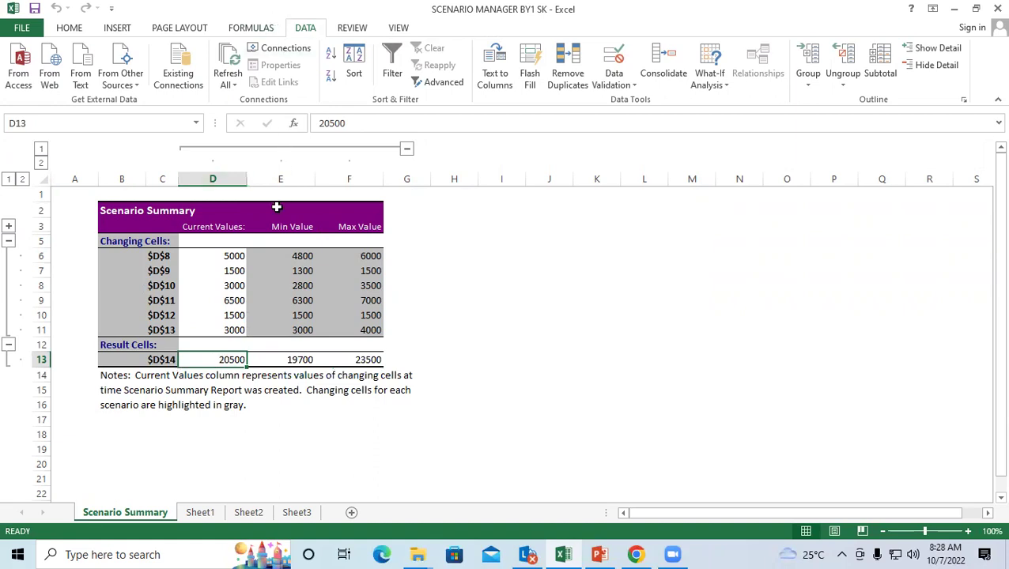
click(291, 361)
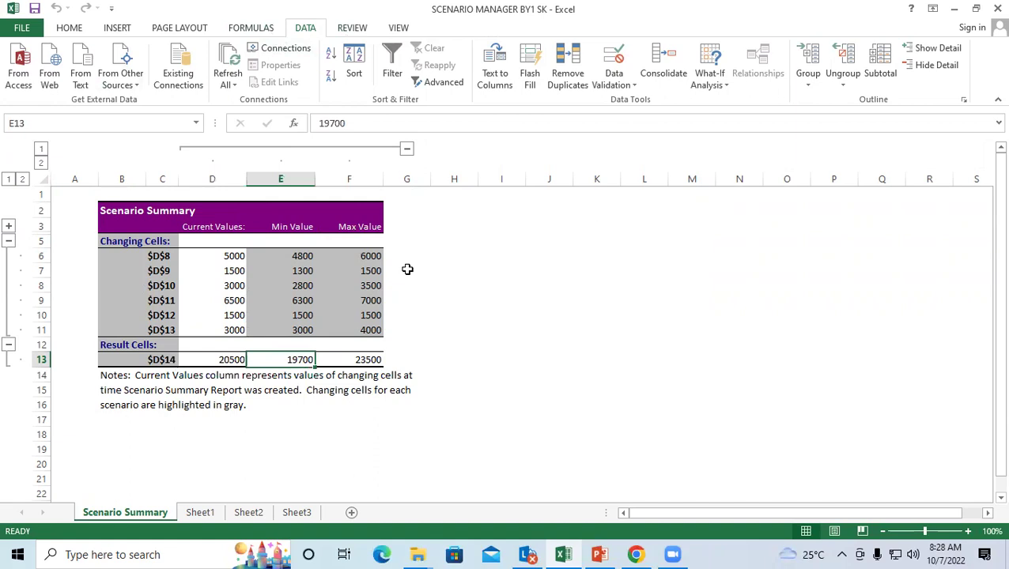
click(365, 359)
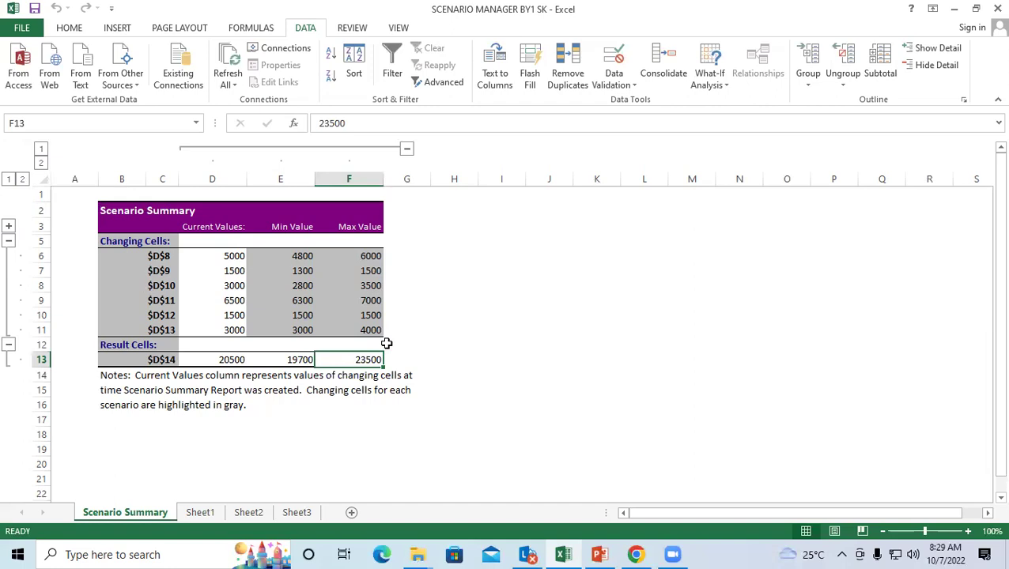
click(236, 360)
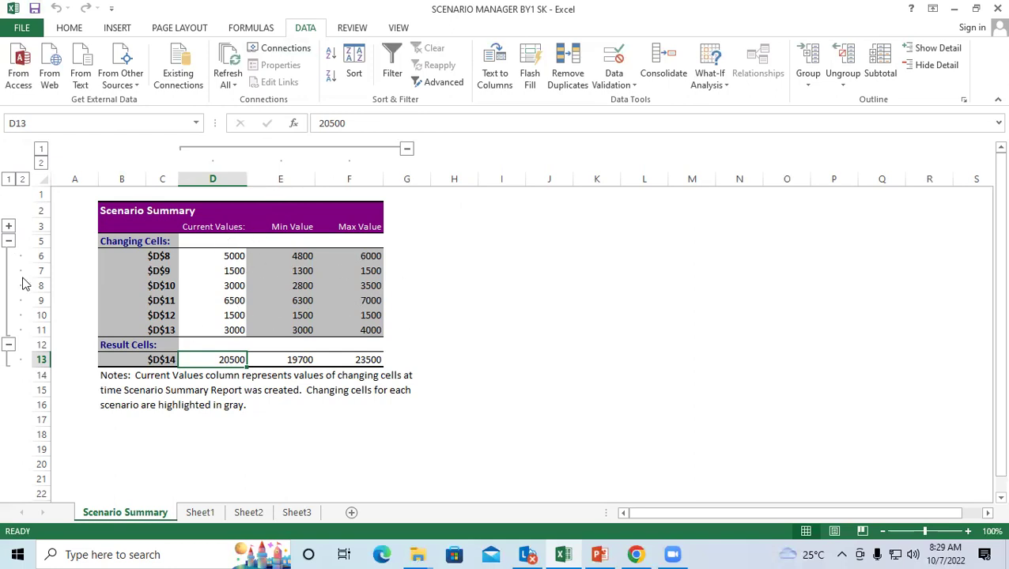
- Collapse the summary's Result Cells and Changing Cells groups and expand all row groups, including the scenario comments
click(9, 346)
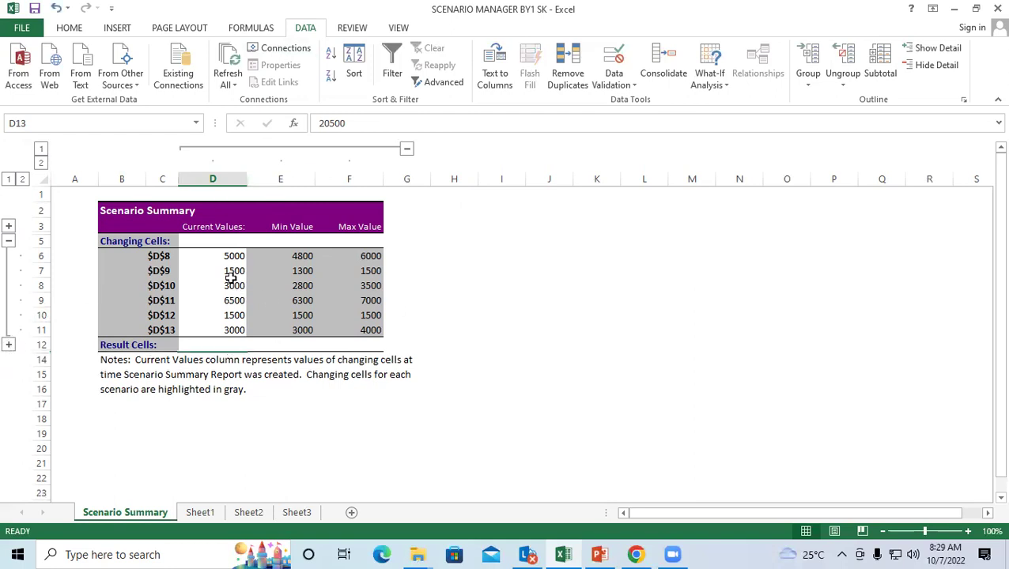
click(8, 241)
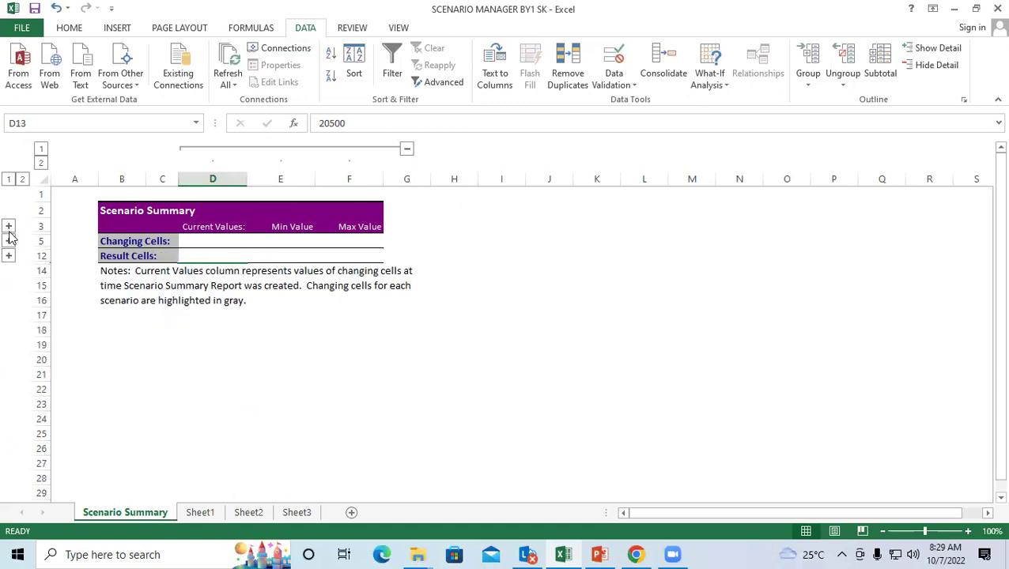
click(9, 227)
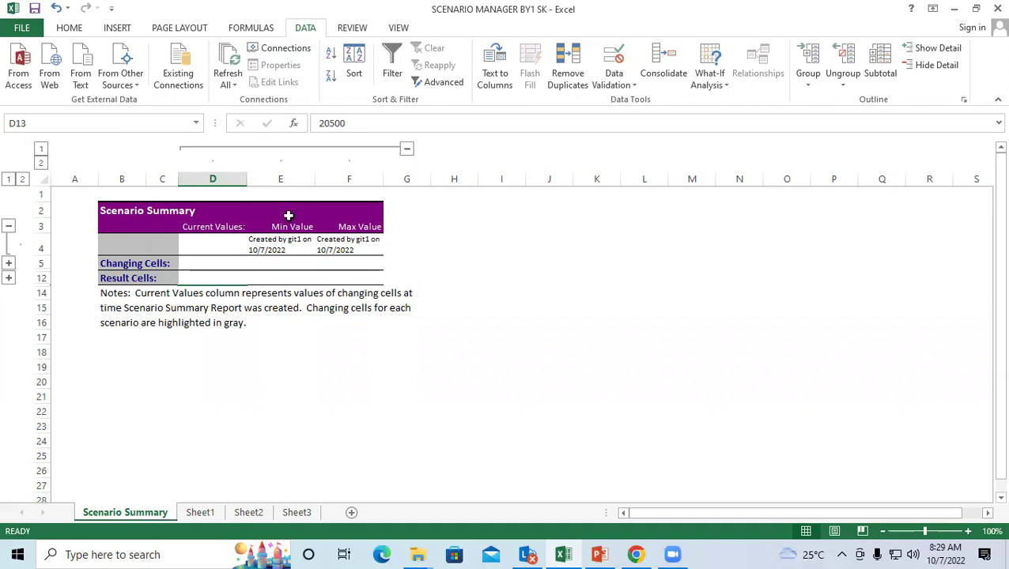
click(8, 264)
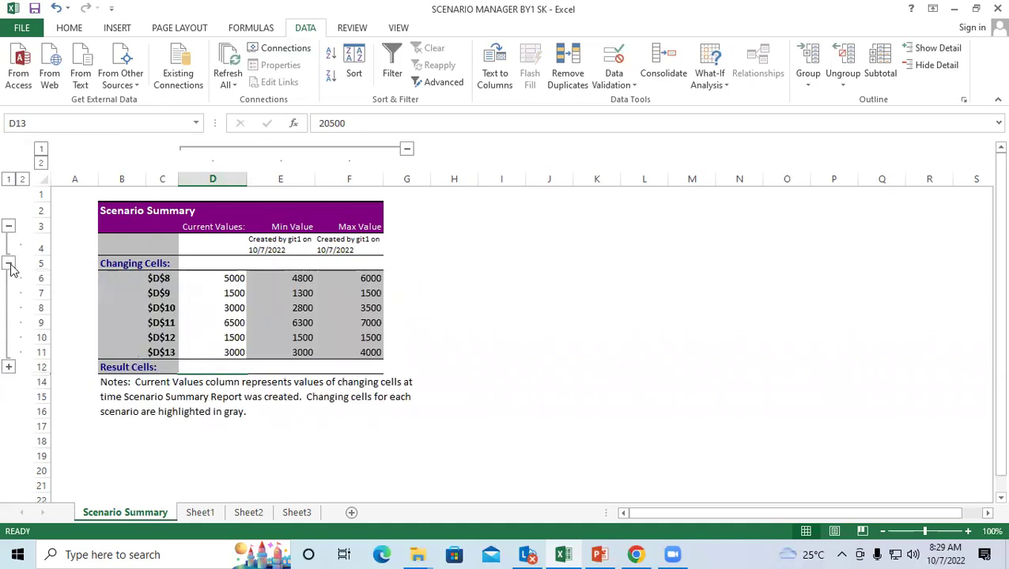
click(9, 367)
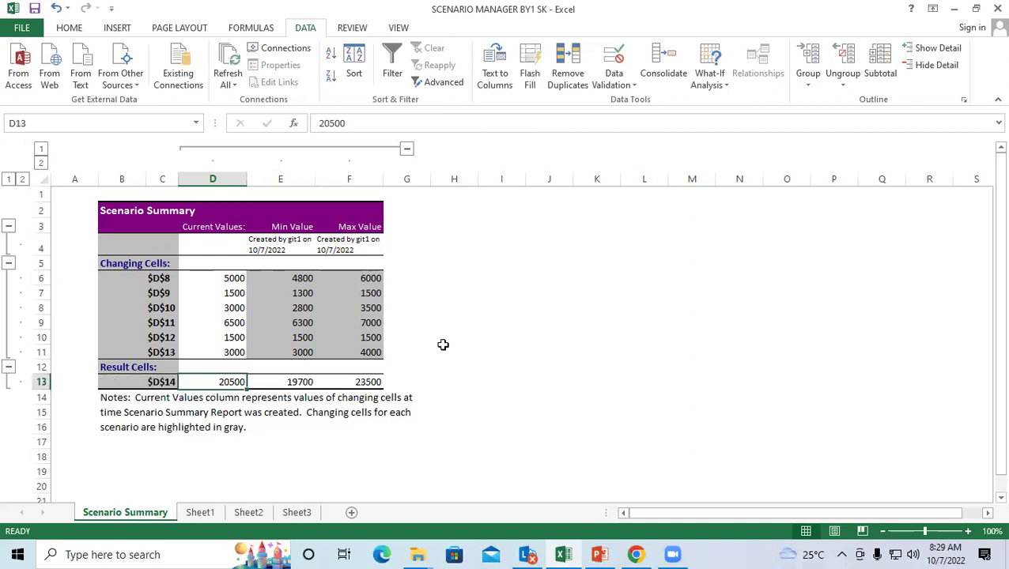